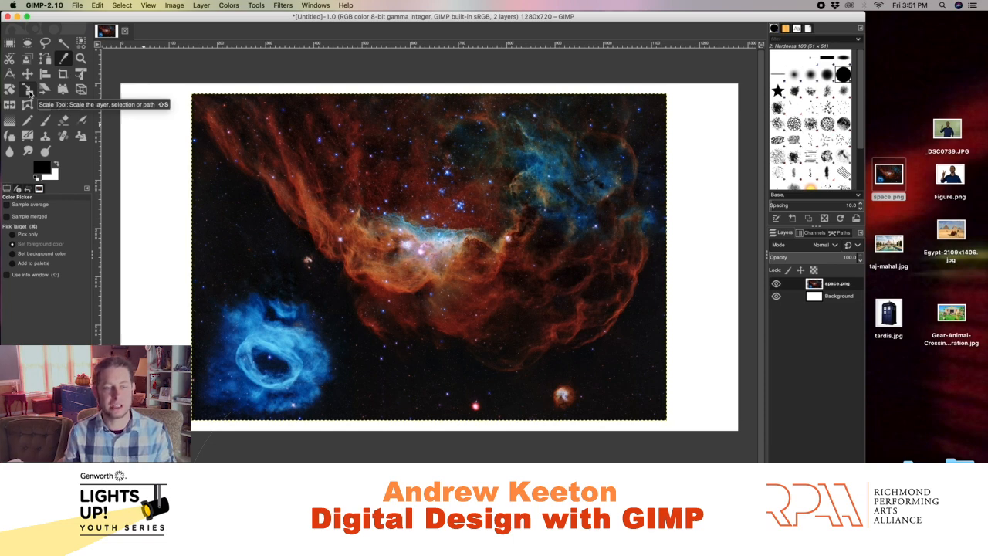
Step: Scale the space.png layer up to 1298 × 892 pixels so it covers the whole canvas
{"action": "left_click", "coordinate": [29, 91]}
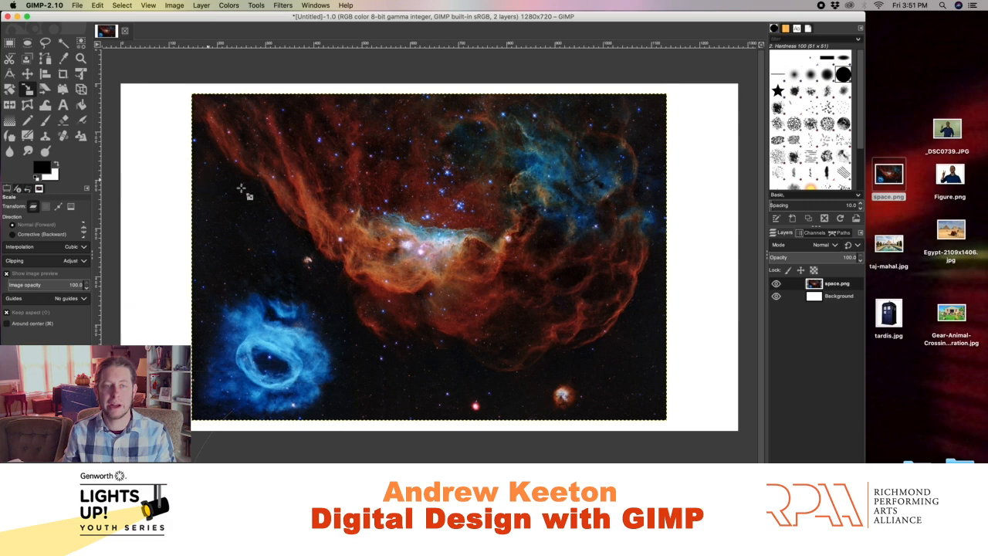
{"action": "left_click_drag", "start_coordinate": [263, 200], "coordinate": [205, 170]}
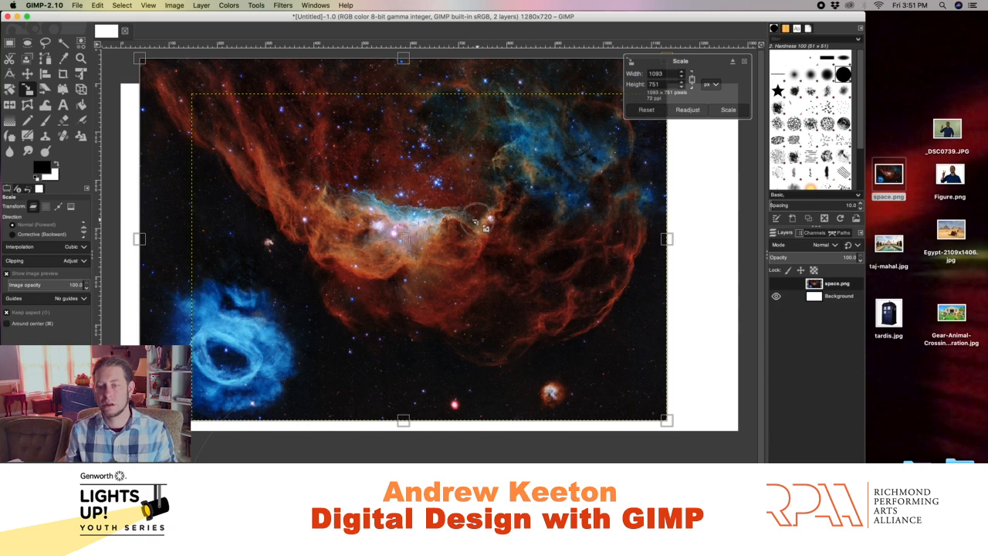
{"action": "left_click_drag", "start_coordinate": [480, 227], "coordinate": [648, 365]}
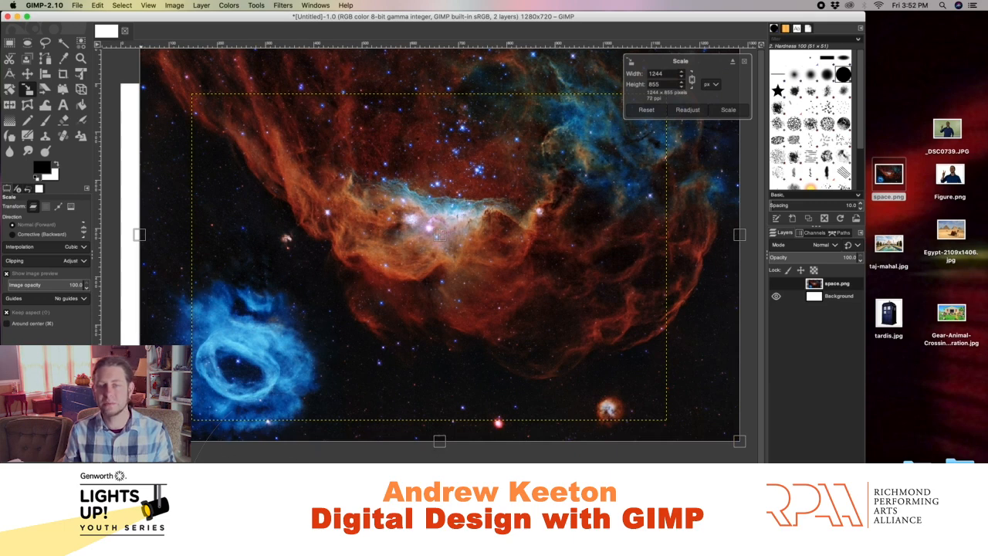
{"action": "left_click_drag", "start_coordinate": [140, 440], "coordinate": [112, 460]}
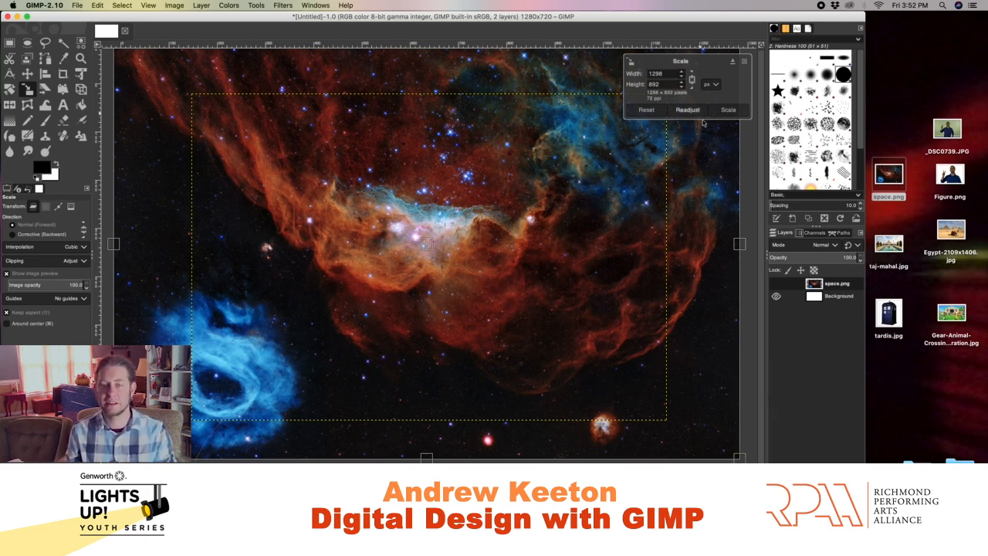
{"action": "left_click", "coordinate": [728, 110]}
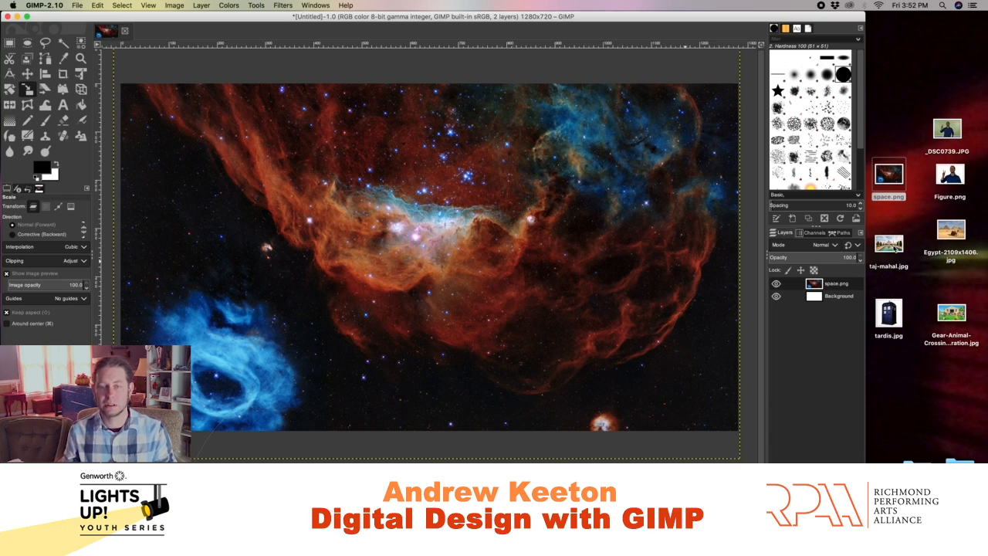
Step: Add taj-mahal.jpg and Egypt-2109x1406.jpg from the desktop as new layers in the composition
{"action": "left_click_drag", "start_coordinate": [891, 247], "coordinate": [436, 249]}
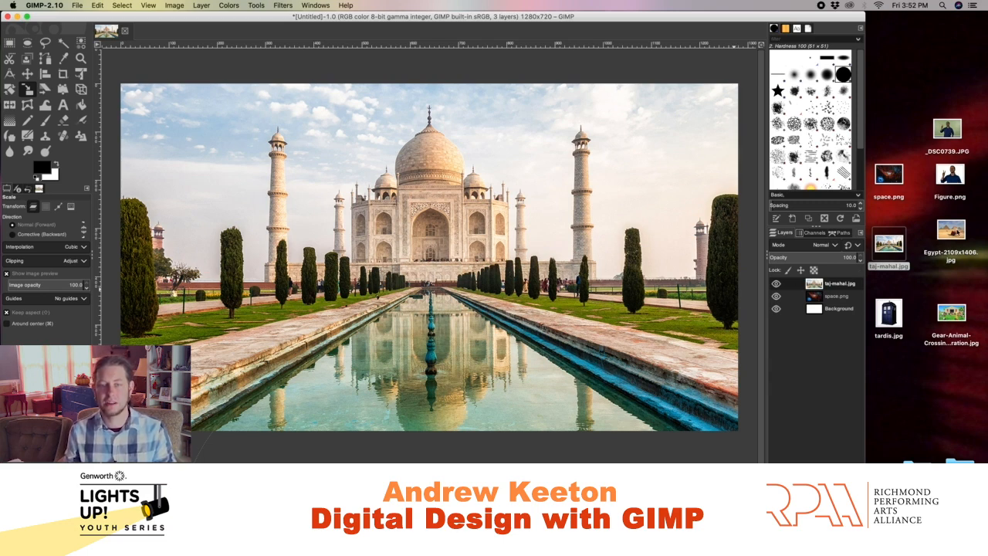
{"action": "left_click_drag", "start_coordinate": [950, 229], "coordinate": [435, 258]}
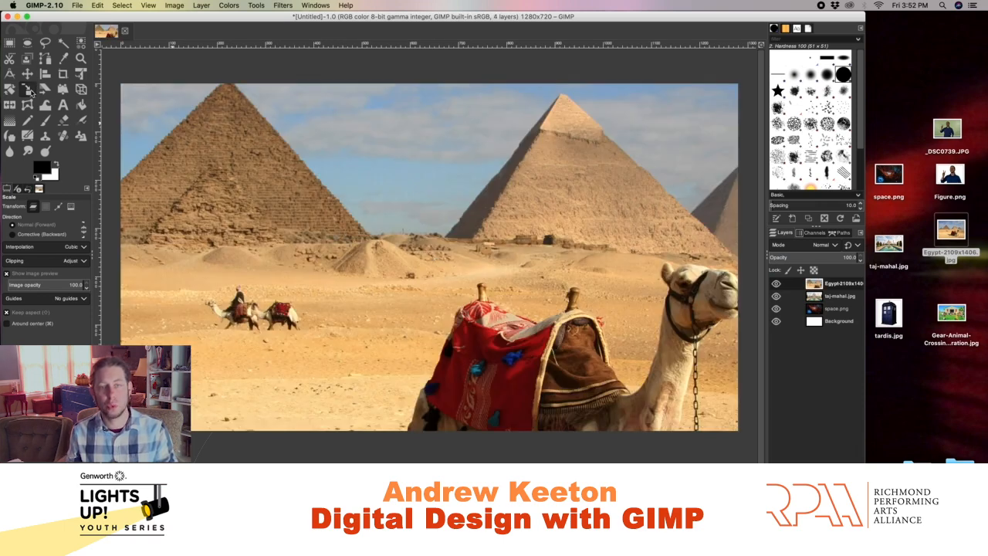
Step: Scale the Egypt layer down to 1624 × 1083 pixels and move it to cover the whole canvas with the camel in view
{"action": "left_click", "coordinate": [165, 141]}
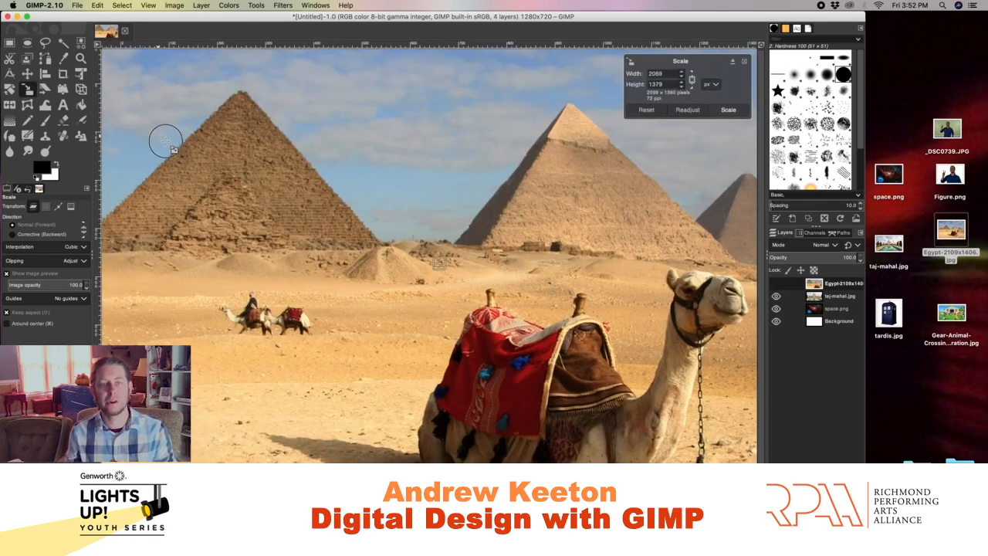
{"action": "left_click_drag", "start_coordinate": [165, 140], "coordinate": [320, 275]}
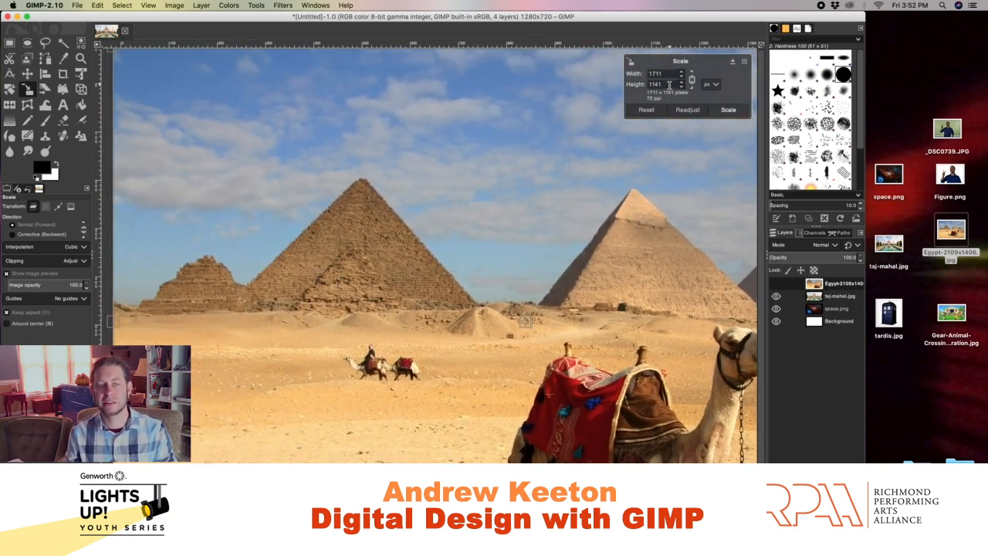
{"action": "left_click_drag", "start_coordinate": [221, 116], "coordinate": [272, 166]}
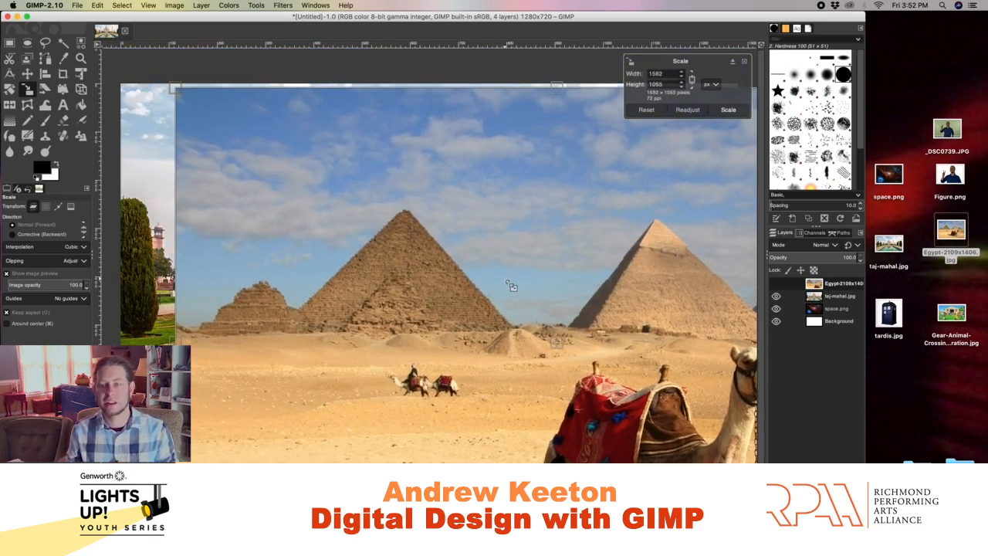
{"action": "left_click_drag", "start_coordinate": [520, 275], "coordinate": [498, 260]}
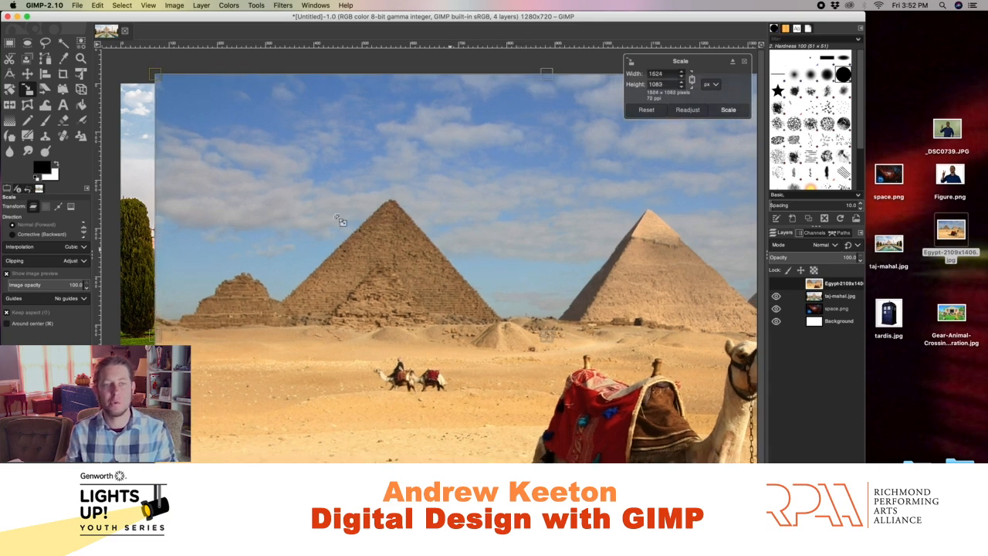
{"action": "left_click", "coordinate": [727, 110]}
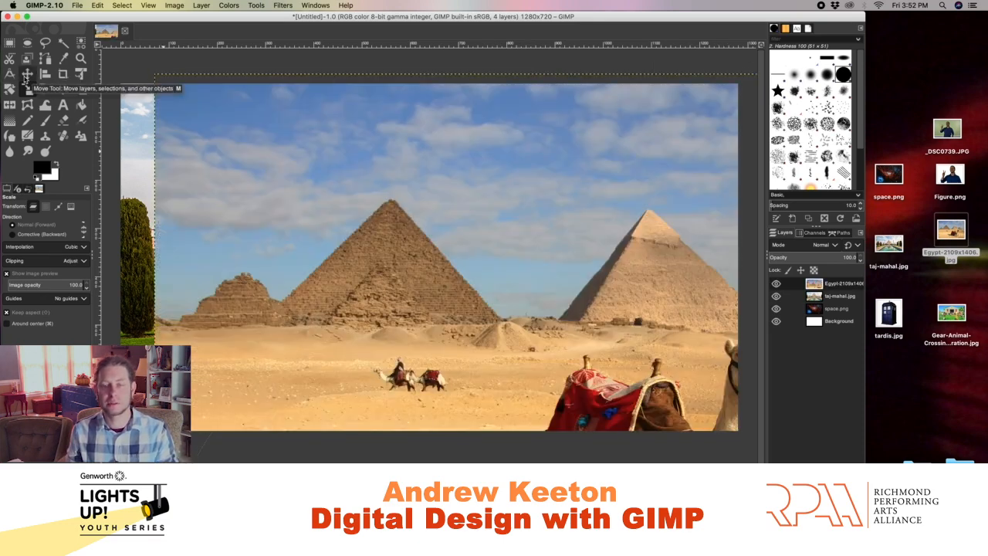
{"action": "left_click", "coordinate": [27, 75]}
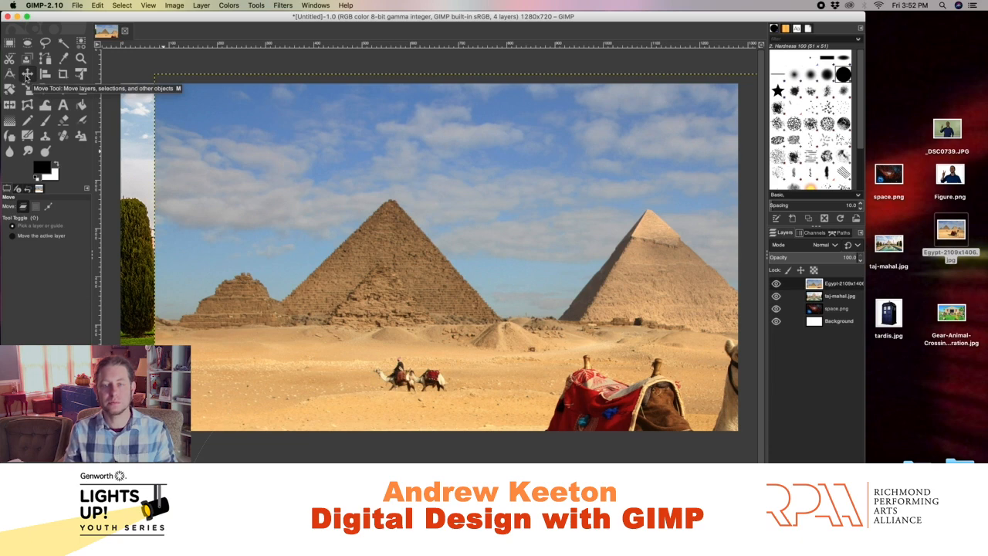
{"action": "left_click_drag", "start_coordinate": [573, 276], "coordinate": [475, 222]}
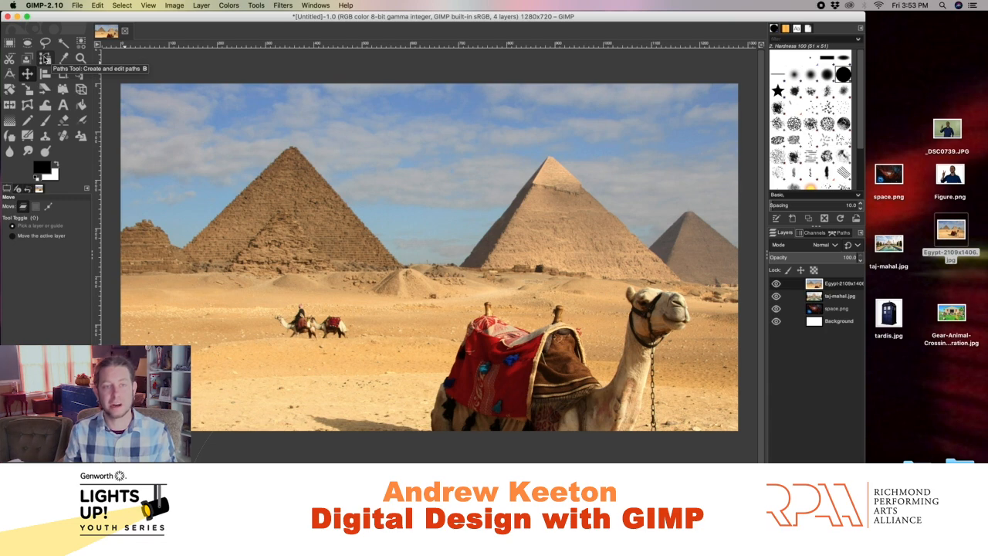
{"action": "left_click", "coordinate": [78, 7]}
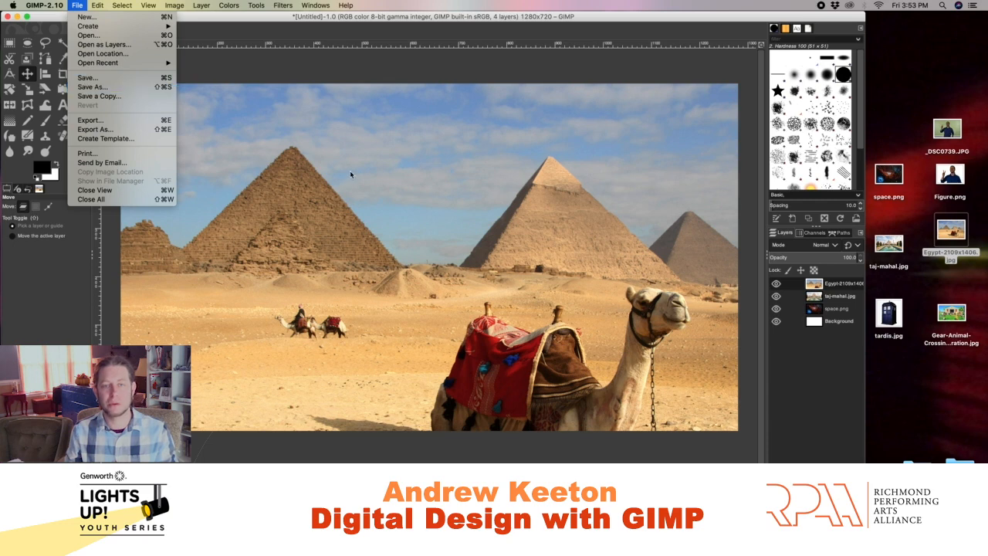
{"action": "mouse_move", "coordinate": [202, 6]}
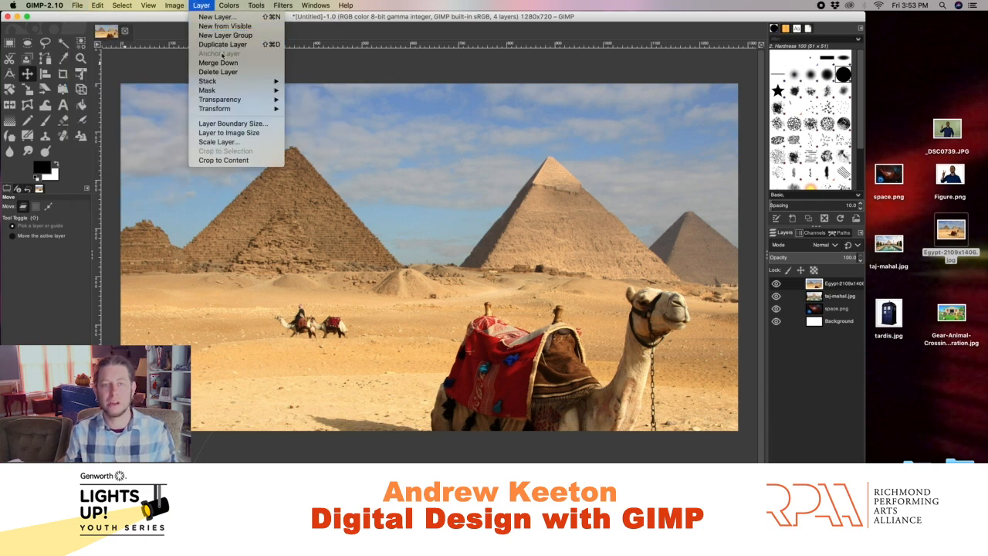
{"action": "mouse_move", "coordinate": [256, 5]}
{"action": "mouse_move", "coordinate": [267, 27]}
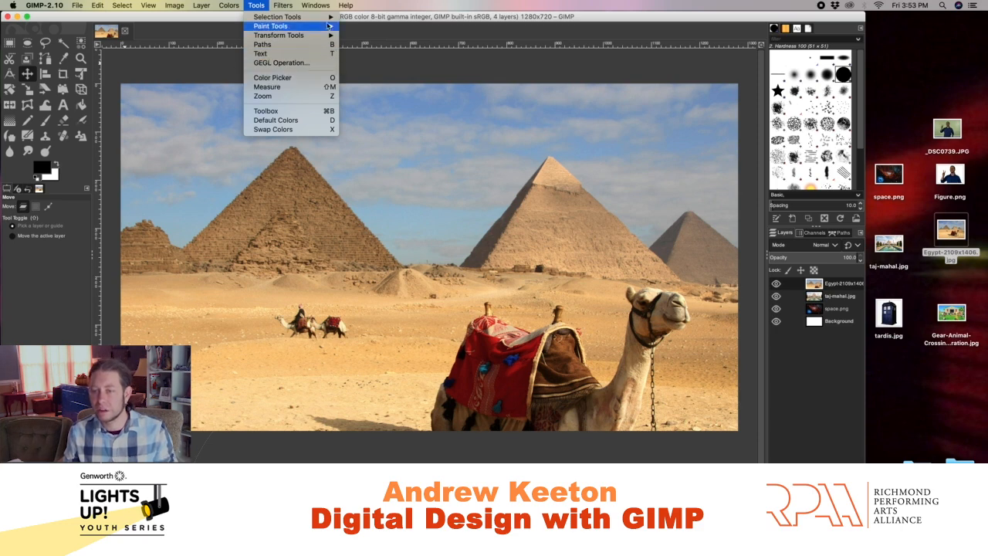
{"action": "mouse_move", "coordinate": [171, 5]}
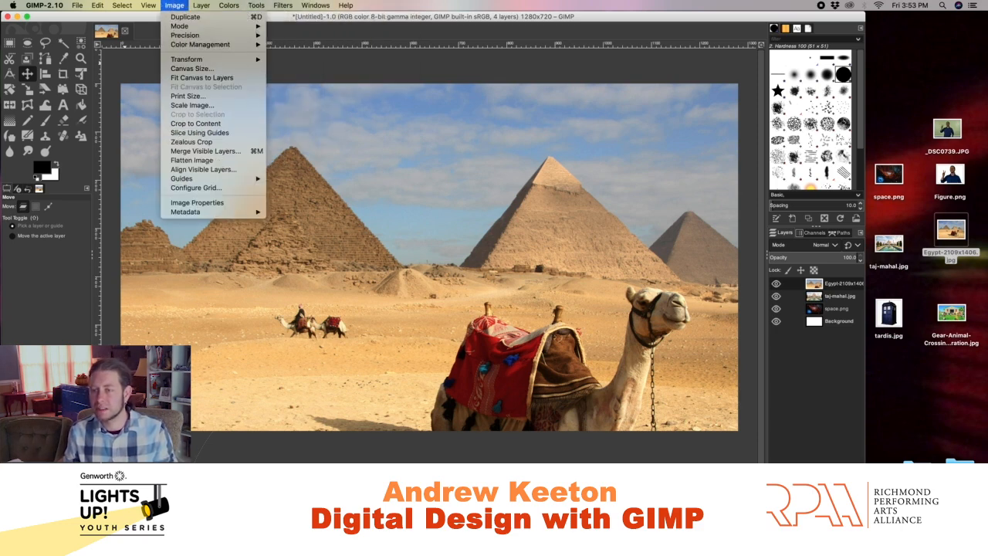
{"action": "left_click", "coordinate": [799, 388]}
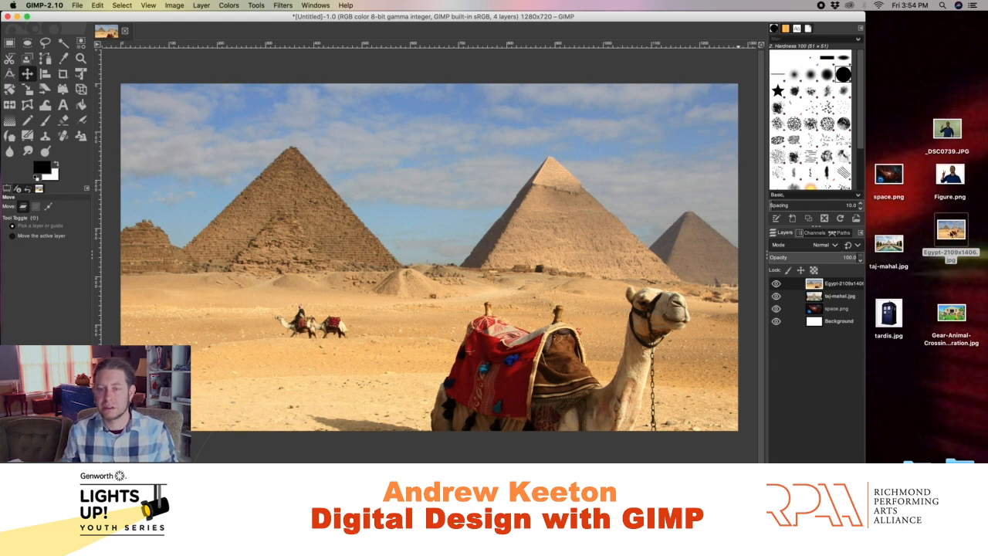
Step: Add tardis.jpg from the desktop as a new layer and scale it down to 474 × 506 pixels
{"action": "left_click_drag", "start_coordinate": [889, 315], "coordinate": [631, 247]}
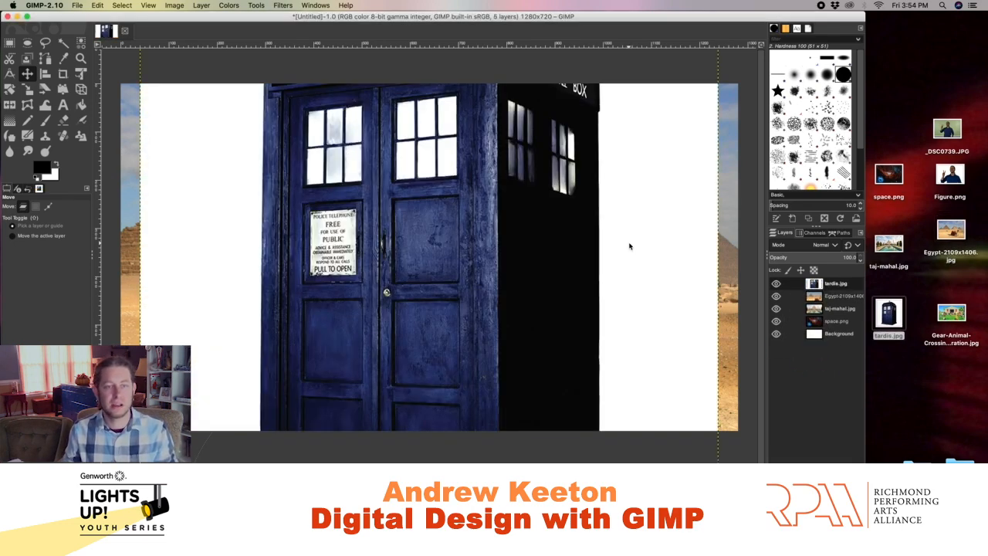
{"action": "left_click", "coordinate": [27, 89]}
{"action": "left_click_drag", "start_coordinate": [150, 119], "coordinate": [295, 255]}
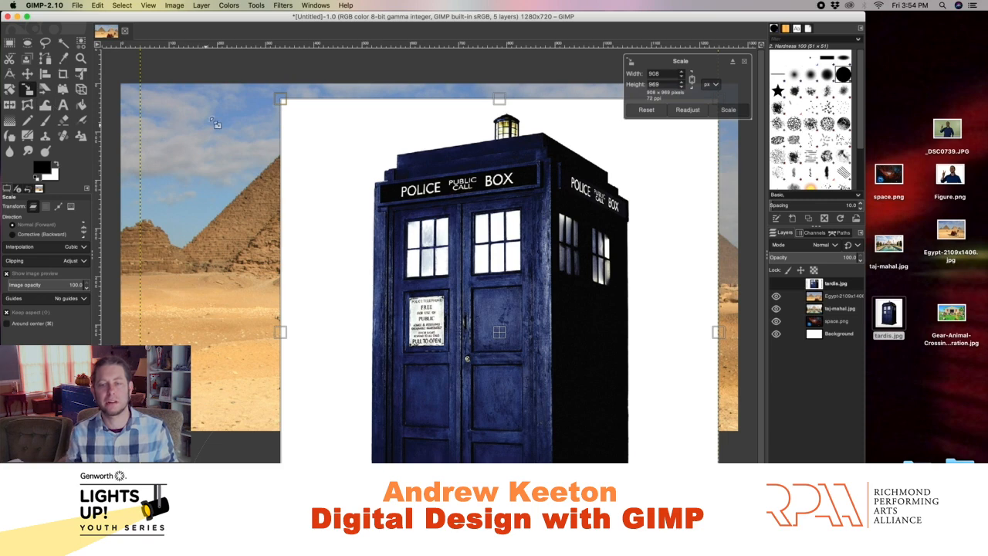
{"action": "left_click_drag", "start_coordinate": [275, 96], "coordinate": [489, 324]}
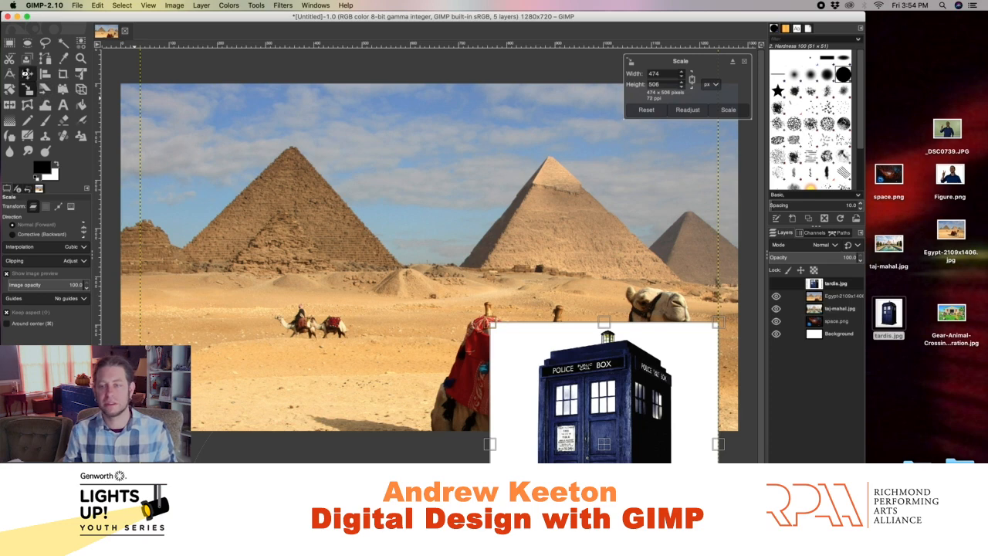
Step: Move the tardis image to the middle of the canvas and place its layer below taj-mahal.jpg in the stack
{"action": "left_click", "coordinate": [27, 73]}
{"action": "left_click_drag", "start_coordinate": [550, 379], "coordinate": [402, 173]}
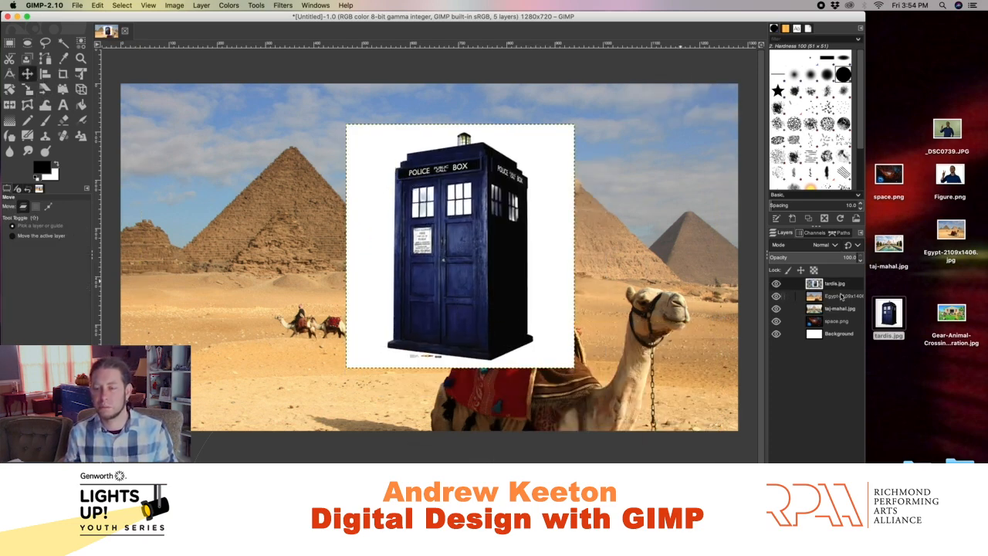
{"action": "left_click_drag", "start_coordinate": [833, 287], "coordinate": [829, 317]}
Step: Hide the Egypt and taj-mahal layers to view the tardis over the space background, and show both layers again
{"action": "left_click", "coordinate": [776, 283]}
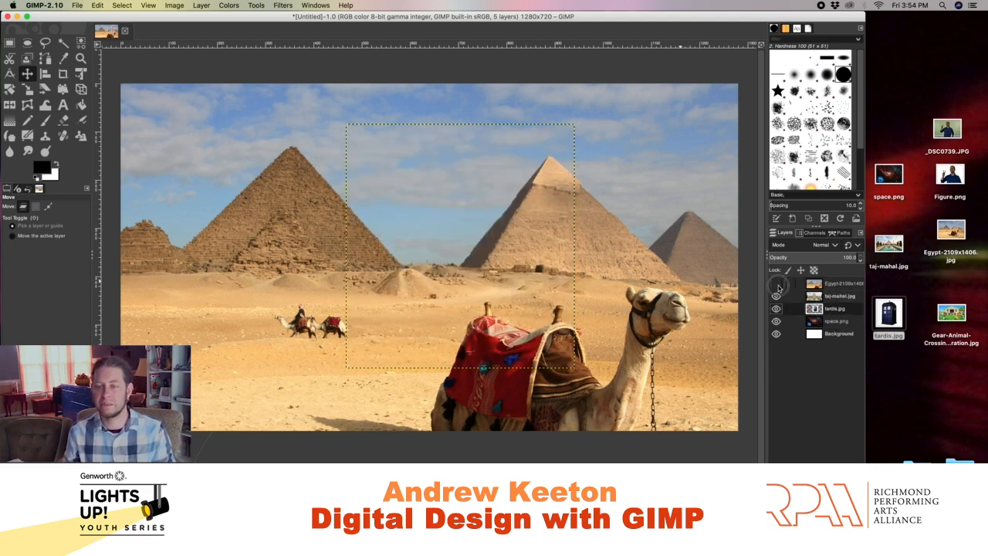
{"action": "left_click", "coordinate": [776, 295]}
{"action": "left_click", "coordinate": [777, 283]}
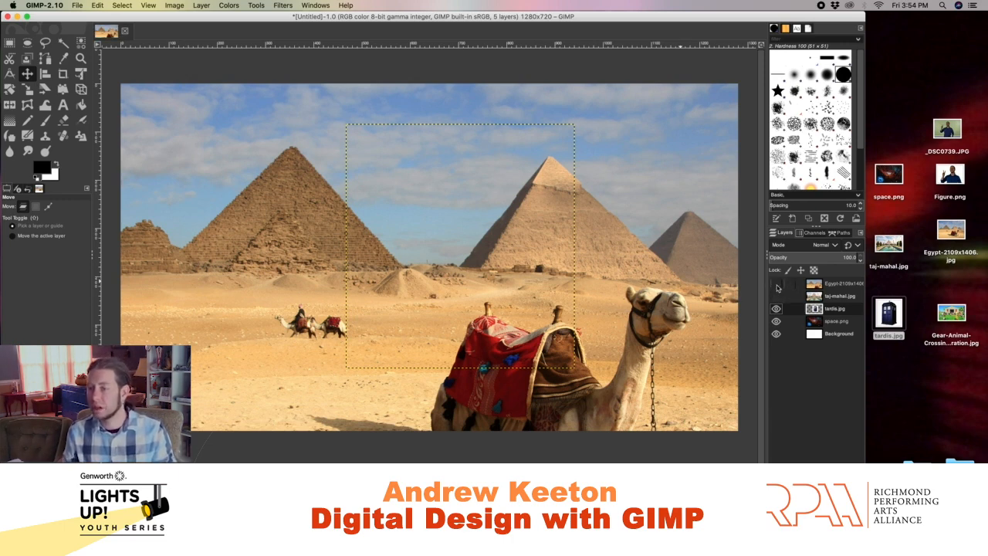
{"action": "left_click", "coordinate": [776, 283]}
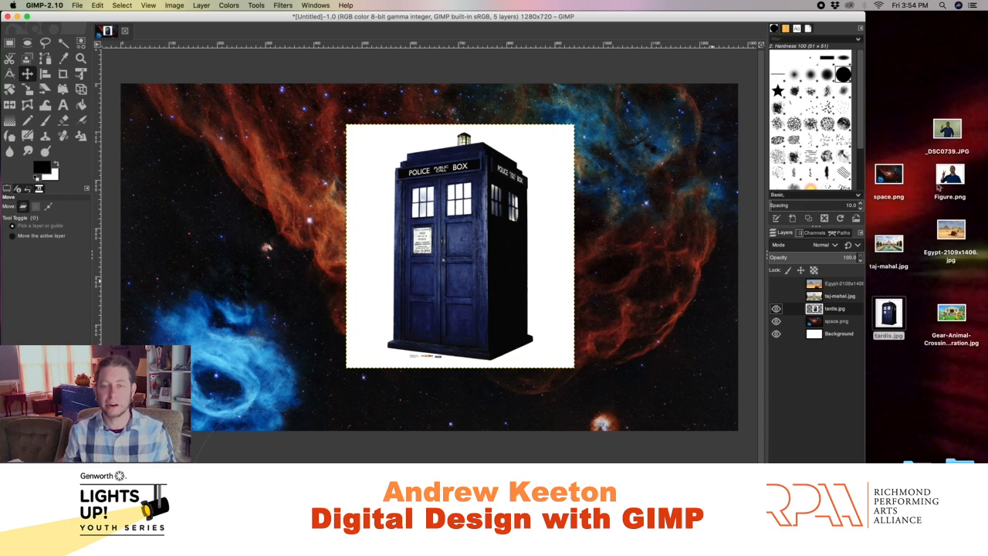
{"action": "left_click", "coordinate": [777, 283]}
{"action": "left_click", "coordinate": [777, 295]}
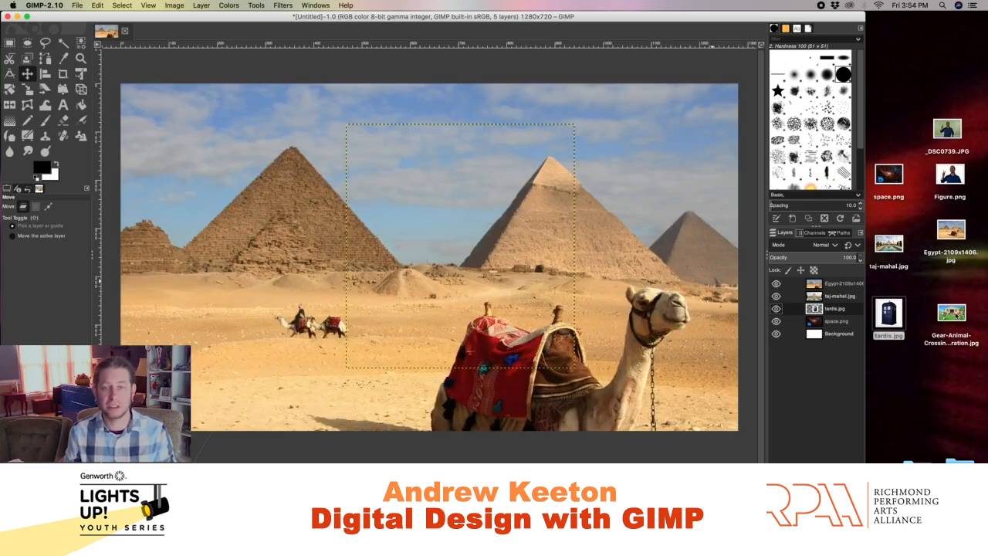
Step: Add the Gear-Animal-Crossing image as a layer converted to GIMP built-in sRGB, and raise it to the top of the stack
{"action": "left_click_drag", "start_coordinate": [951, 313], "coordinate": [518, 239]}
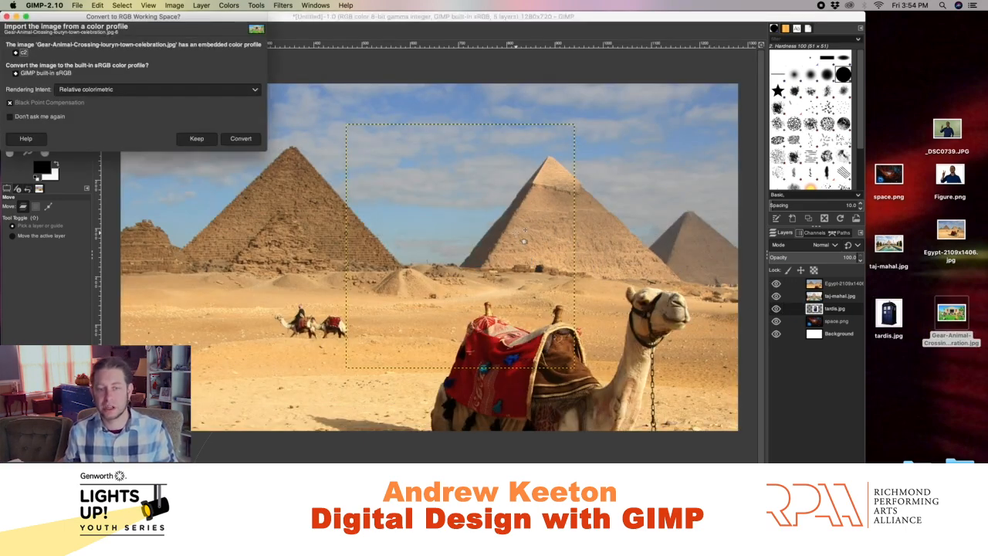
{"action": "left_click", "coordinate": [247, 140]}
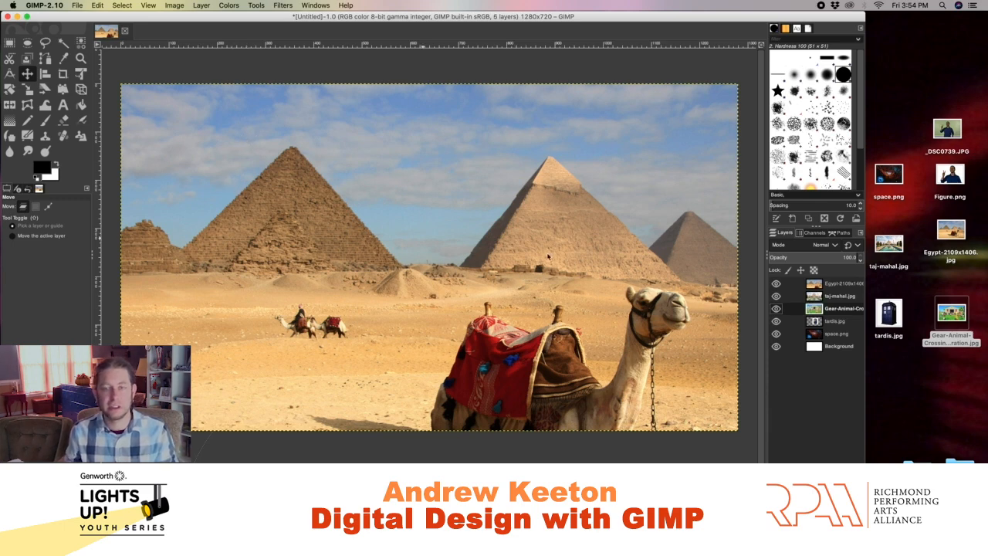
{"action": "left_click_drag", "start_coordinate": [814, 312], "coordinate": [830, 283]}
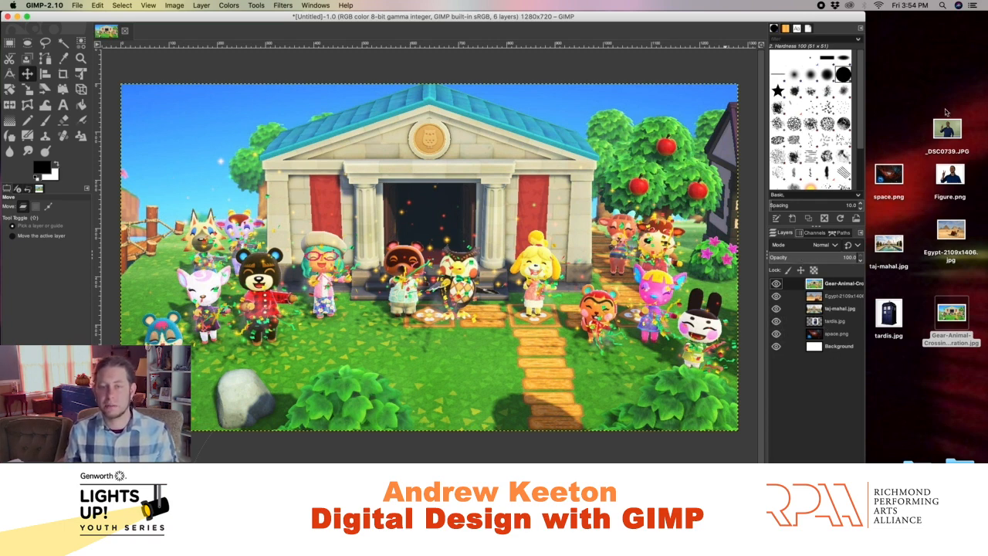
Step: Add _DSC0739.JPG from the desktop as a new layer and scale it down to 2302 × 1535 pixels
{"action": "left_click_drag", "start_coordinate": [947, 132], "coordinate": [433, 233]}
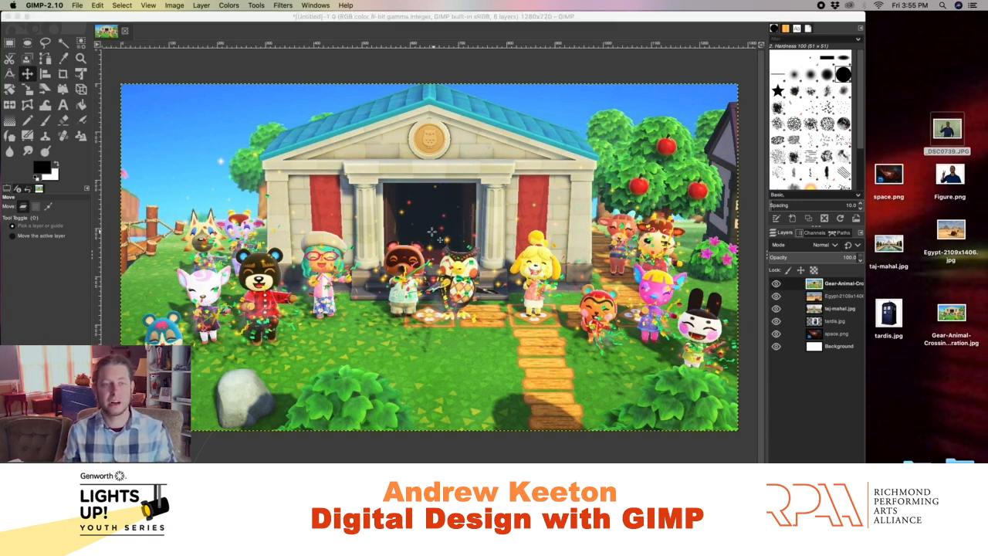
{"action": "left_click", "coordinate": [144, 138]}
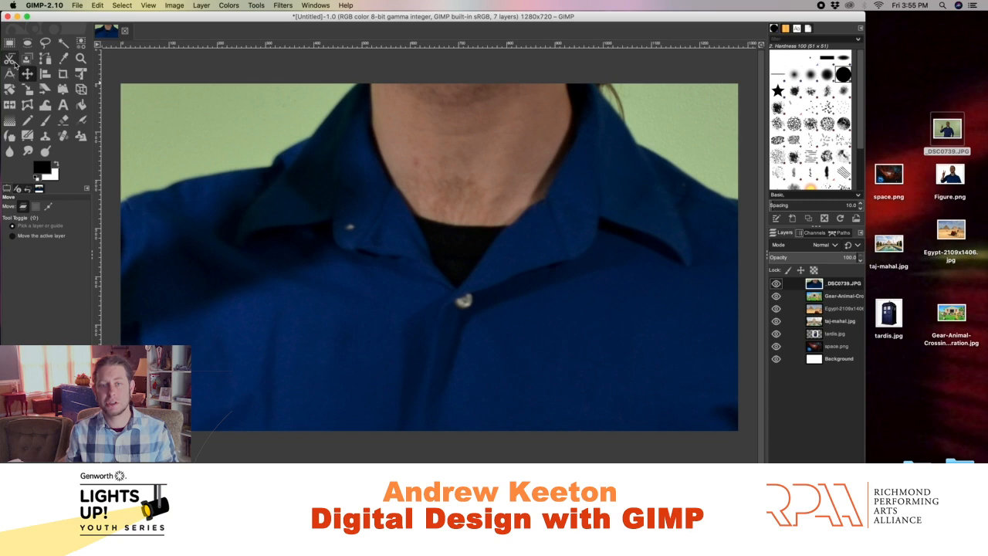
{"action": "left_click", "coordinate": [28, 89]}
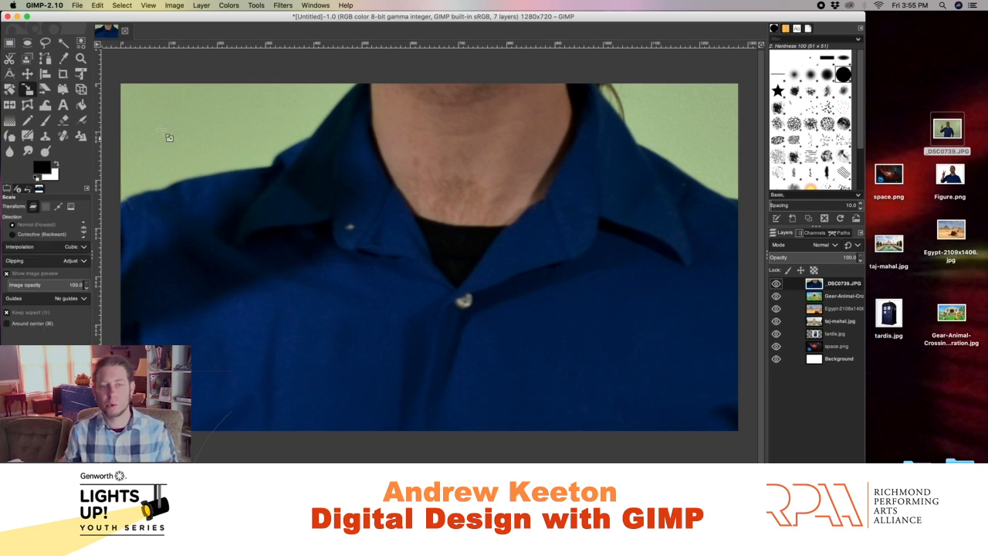
{"action": "left_click_drag", "start_coordinate": [165, 122], "coordinate": [525, 364]}
{"action": "left_click_drag", "start_coordinate": [205, 149], "coordinate": [545, 345]}
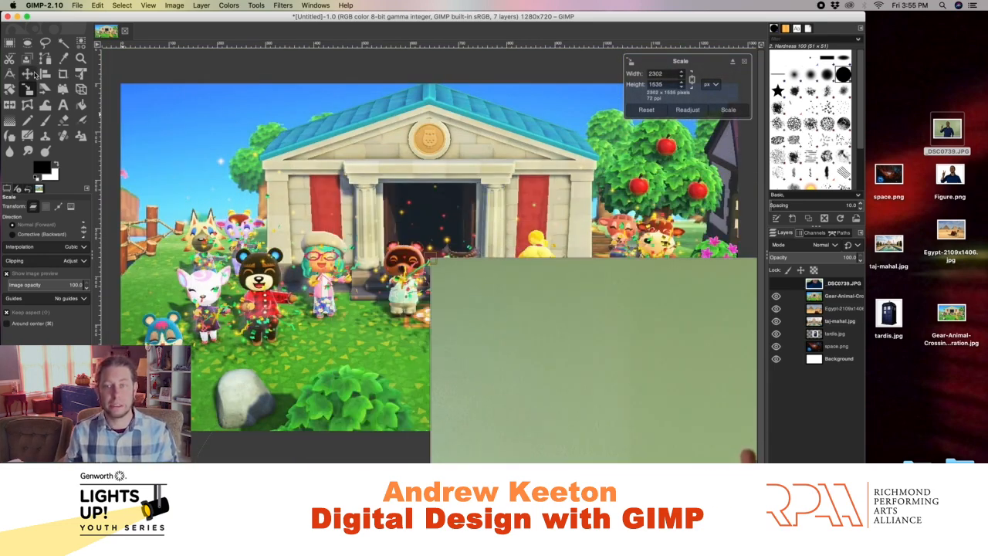
{"action": "key", "text": "Return"}
Step: Reposition the _DSC0739.JPG layer on the canvas with the Move tool
{"action": "key", "text": "m"}
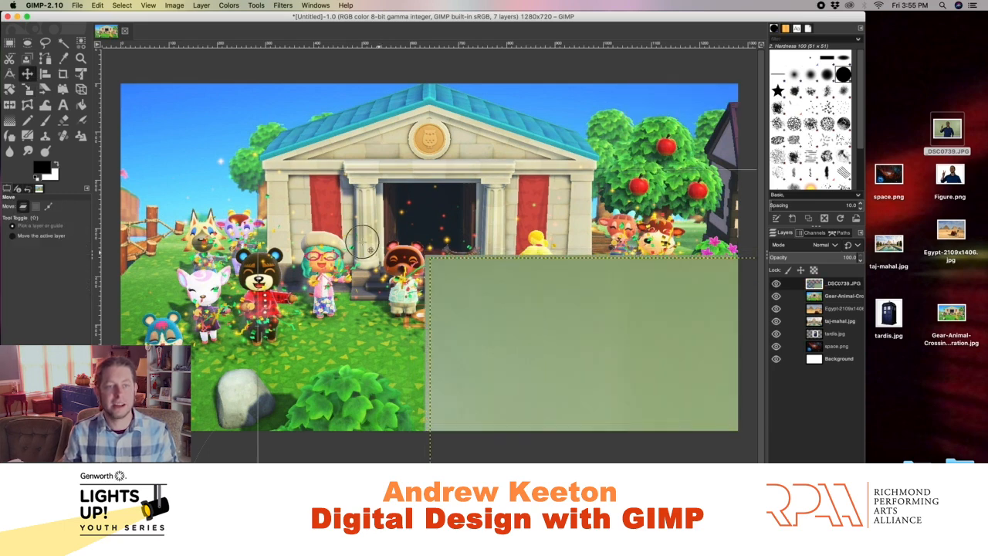